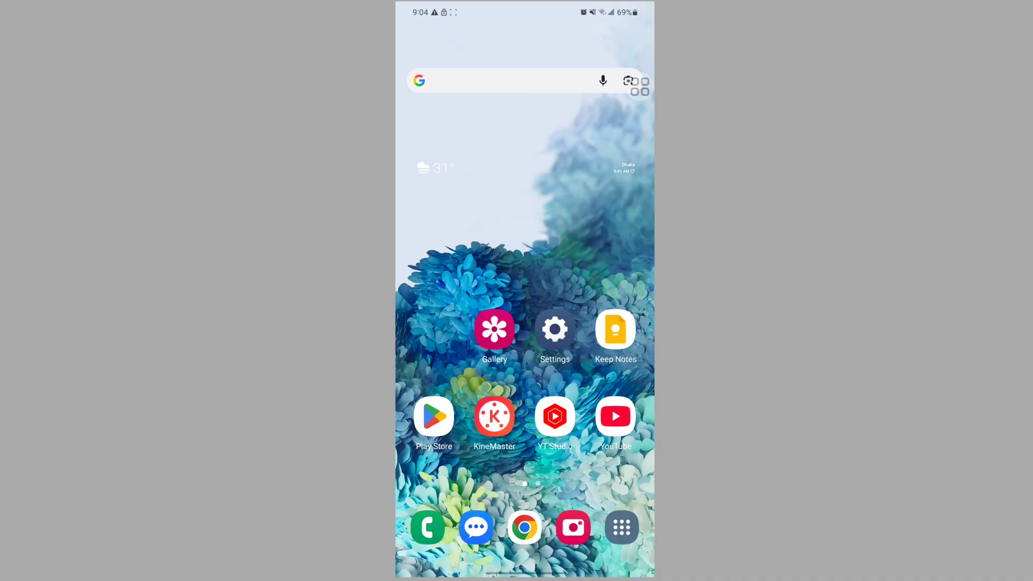
- Search the Play Store for 'whatsapp app'
left_click(434, 417)
left_click(611, 553)
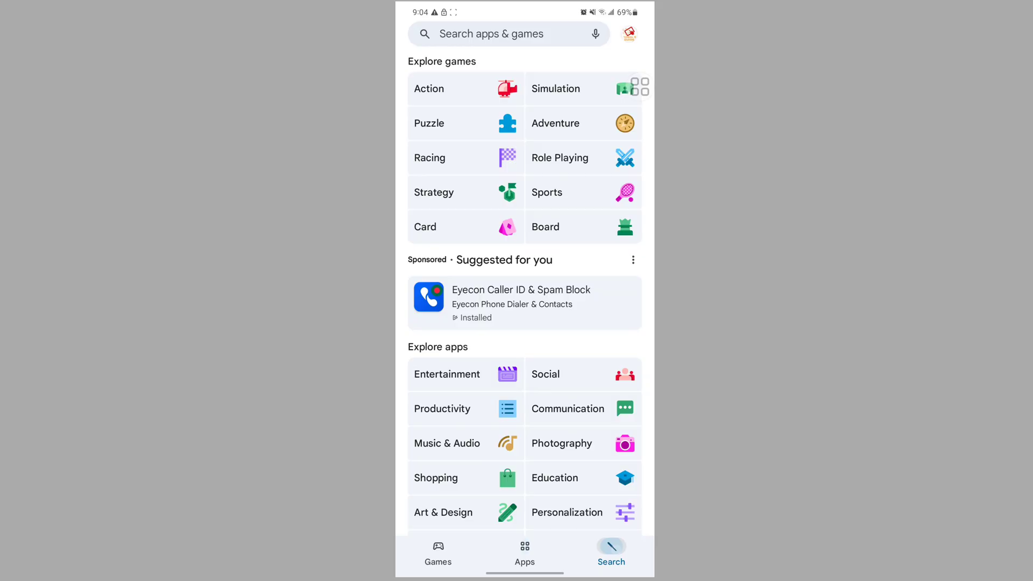
left_click(492, 34)
type("w")
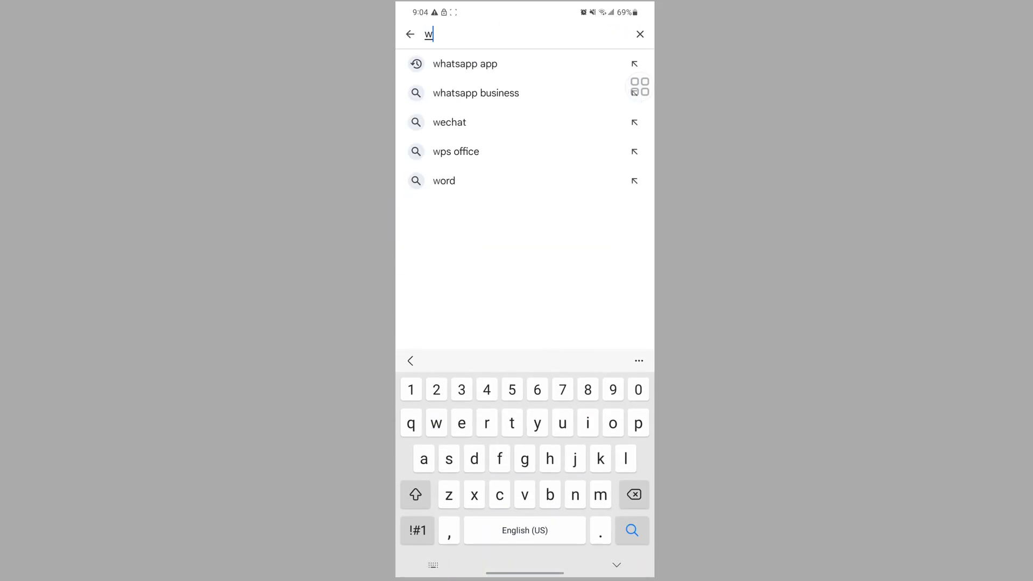
type("h")
left_click(499, 62)
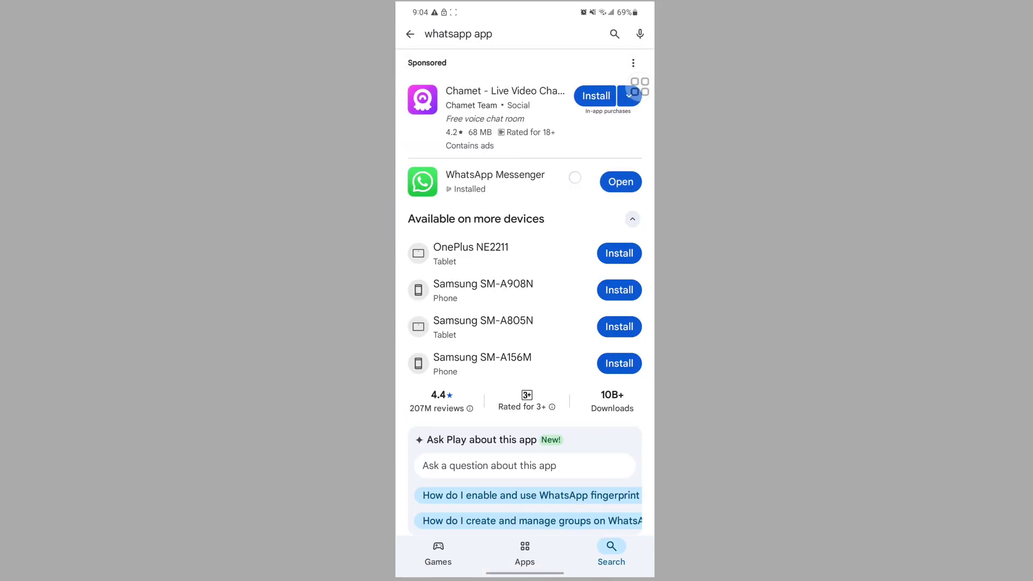
- Check WhatsApp Messenger's store page, then return to a fresh empty search
left_click(575, 177)
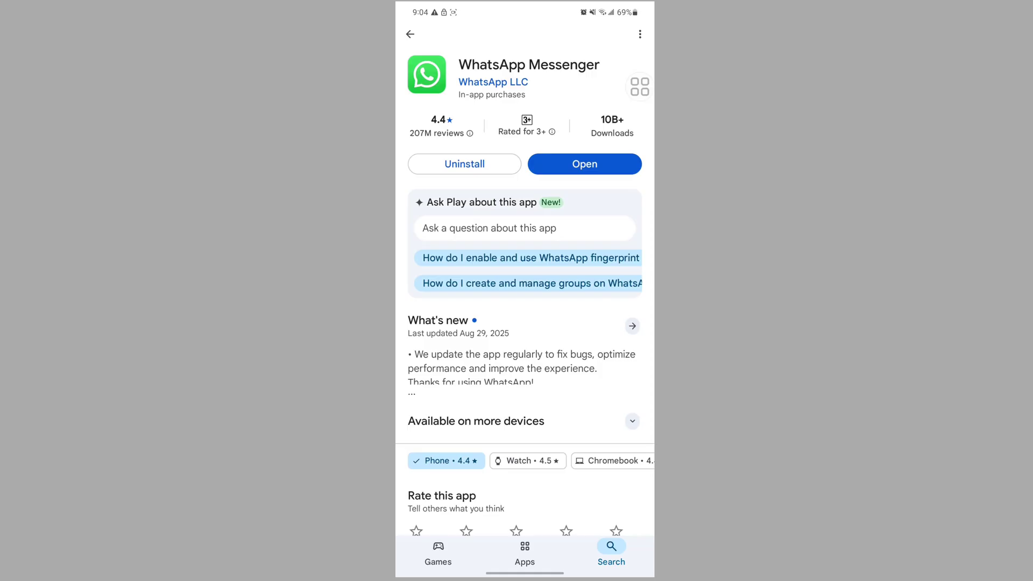
left_click(410, 34)
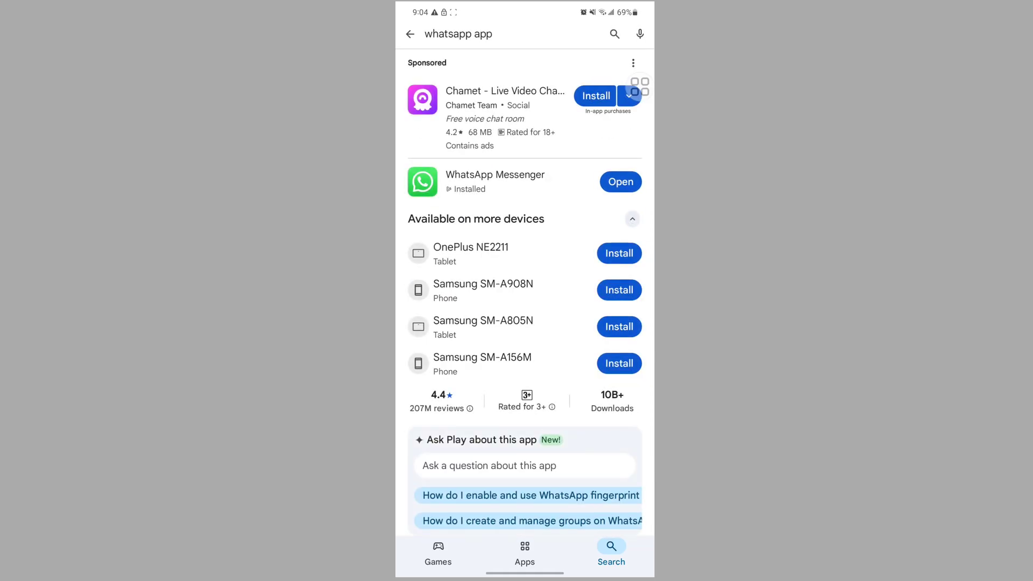
left_click(500, 34)
- Search '1111 vpn' and install the 1.1.1.1 + WARP: Safer Internet app
left_click(639, 34)
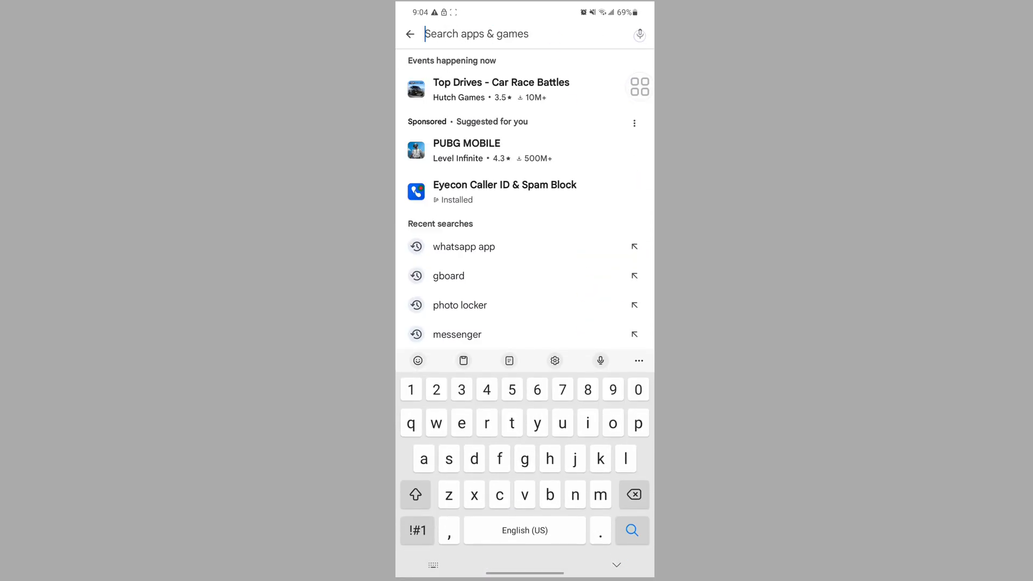
type("1111")
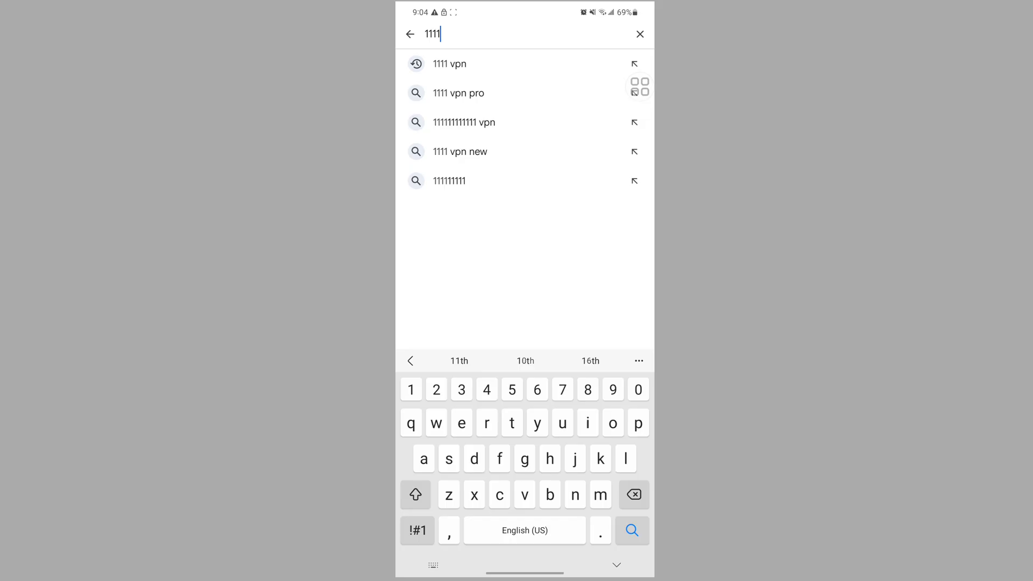
left_click(449, 64)
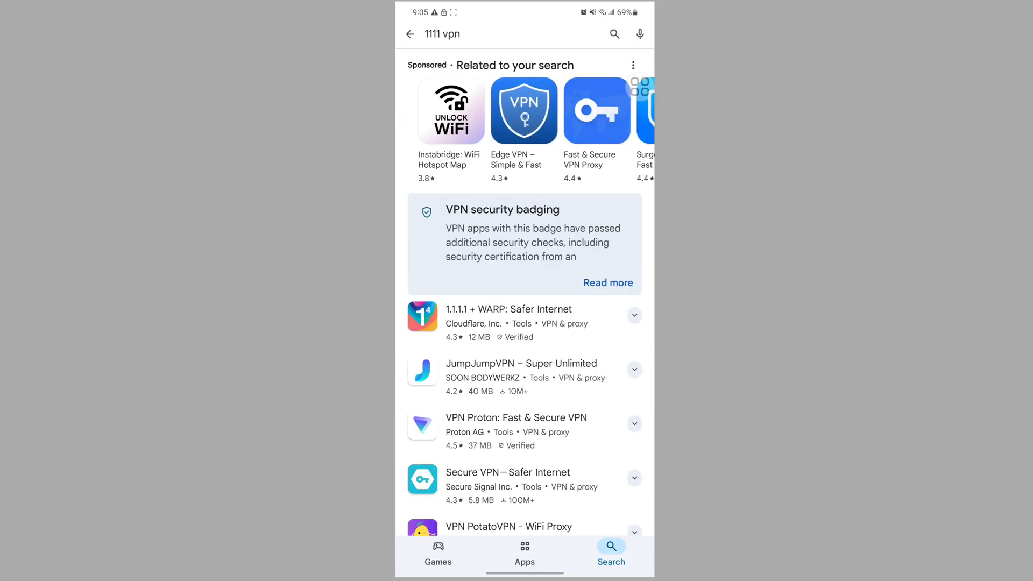
left_click_drag(546, 323, 530, 323)
left_click(530, 327)
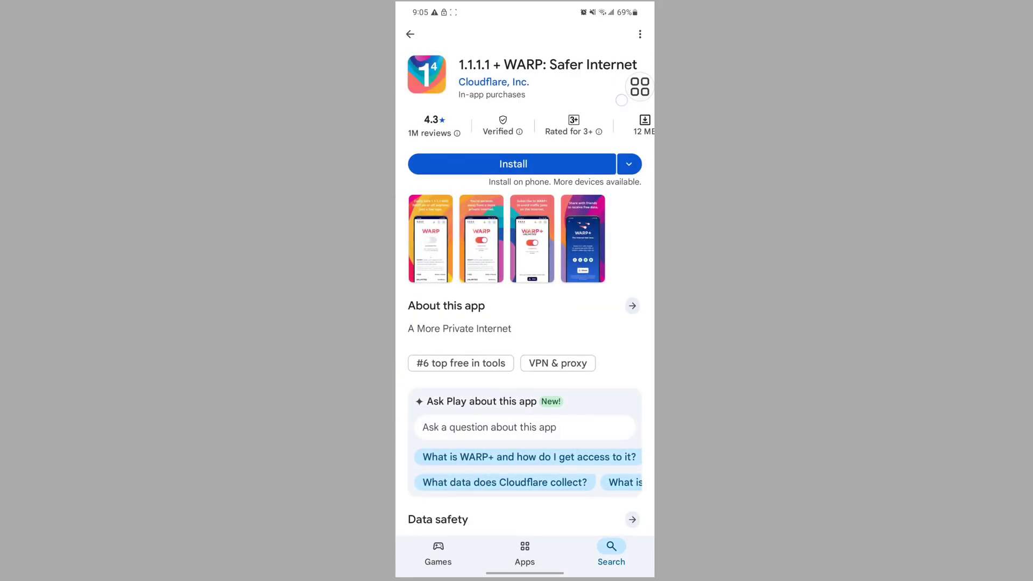
left_click(554, 159)
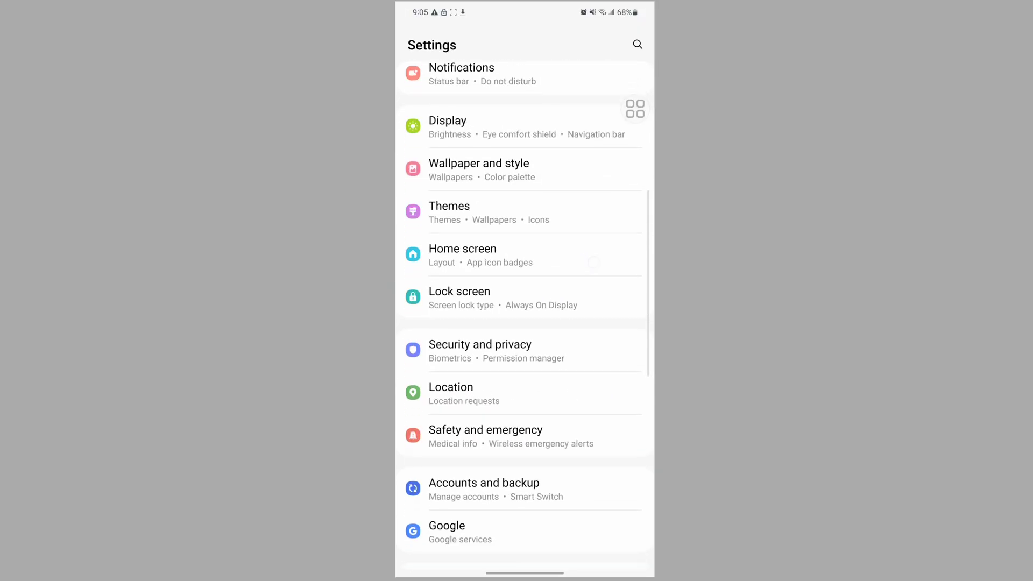
left_click_drag(540, 371, 557, 121)
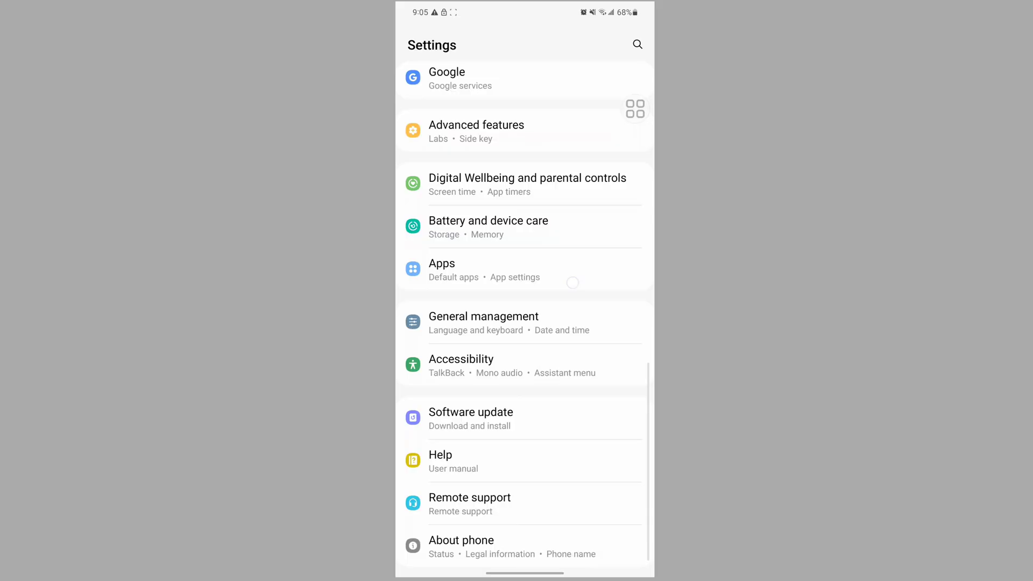
- Search 'wh' in the Settings apps list and open WhatsApp's App info page
left_click(569, 249)
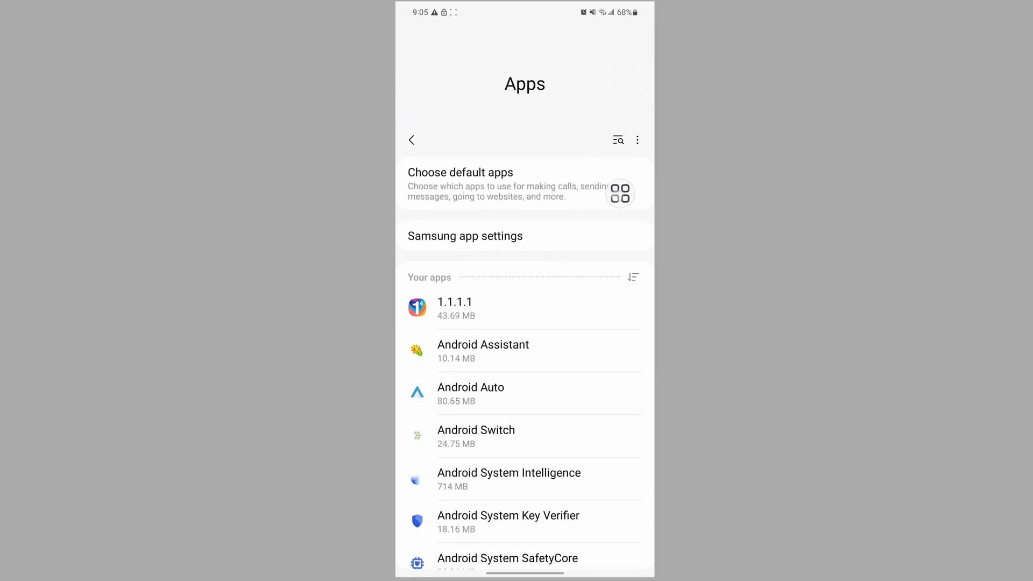
left_click(618, 140)
type("wh")
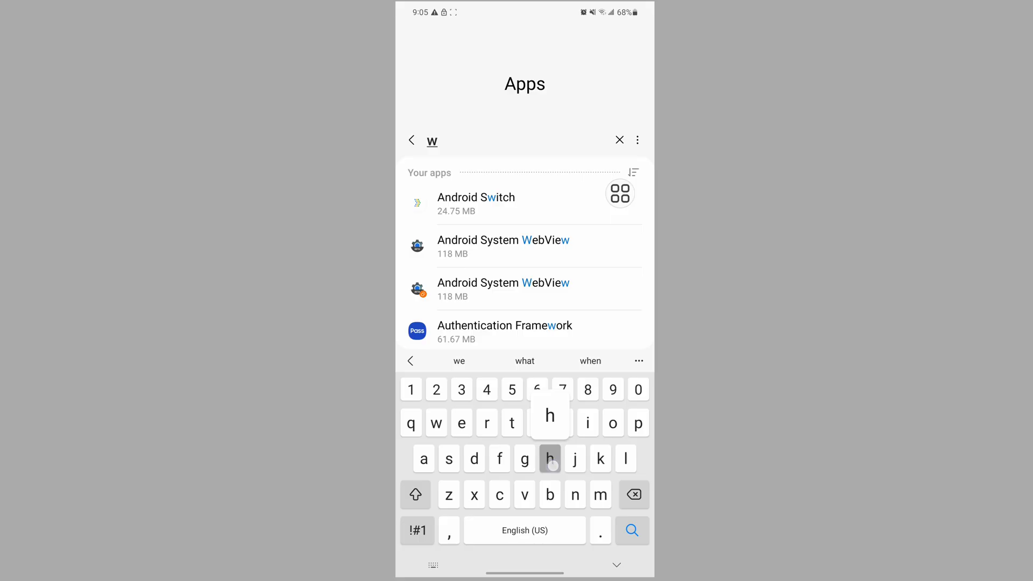
left_click(581, 182)
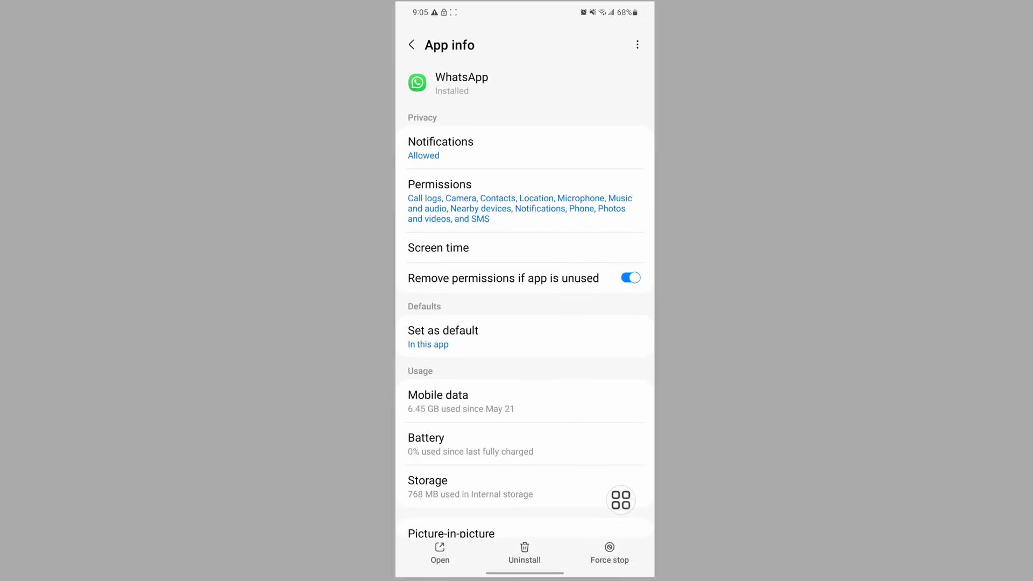
- Force-stop WhatsApp and clear its cached data from the Storage page
left_click(609, 553)
left_click(570, 541)
scroll(561, 411, "down", 1)
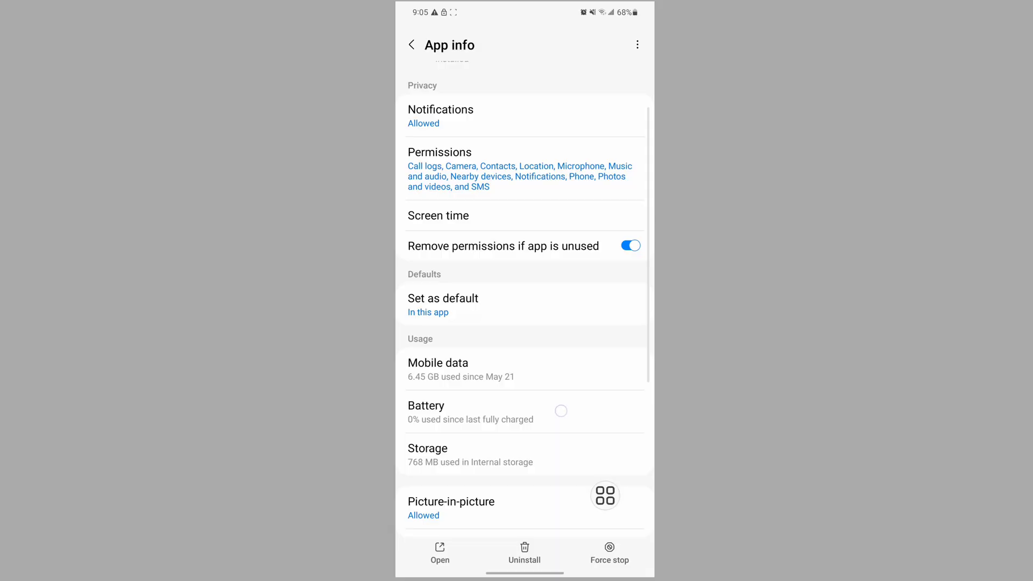
left_click(484, 428)
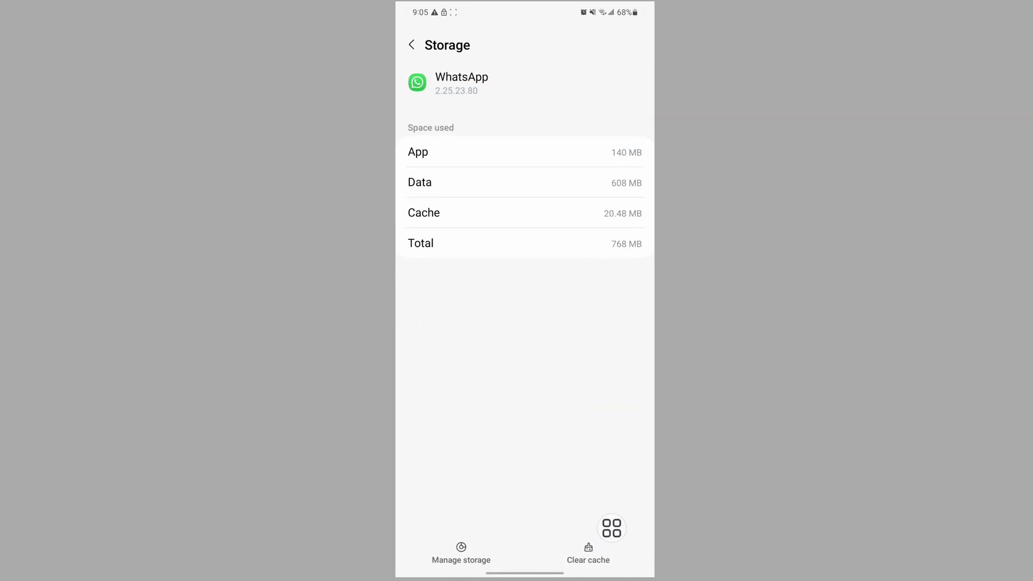
left_click(588, 553)
left_click_drag(599, 409, 565, 409)
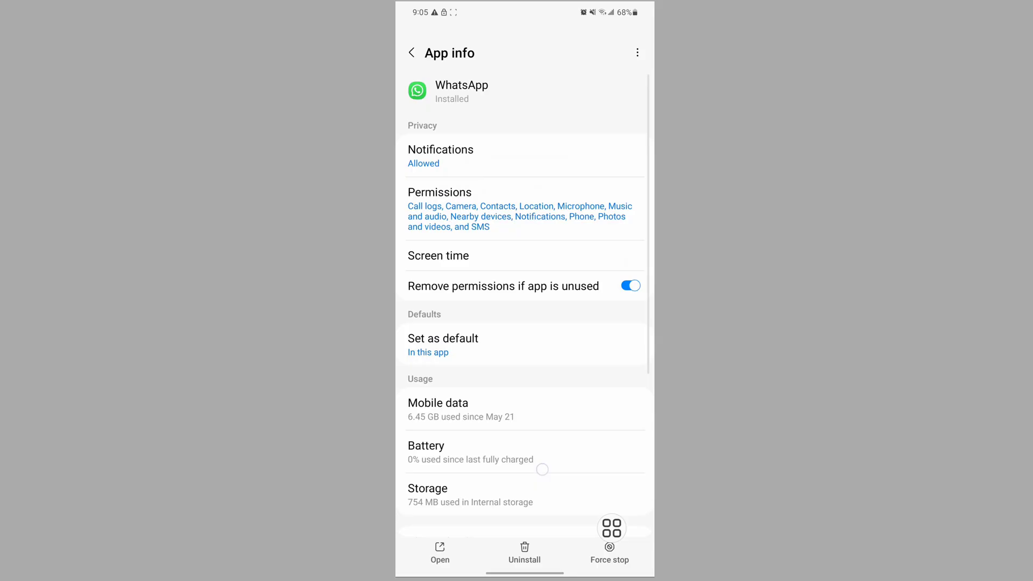
- Review WhatsApp's permissions, then leave Settings and bring up the app drawer
left_click_drag(612, 528, 576, 276)
left_click(484, 294)
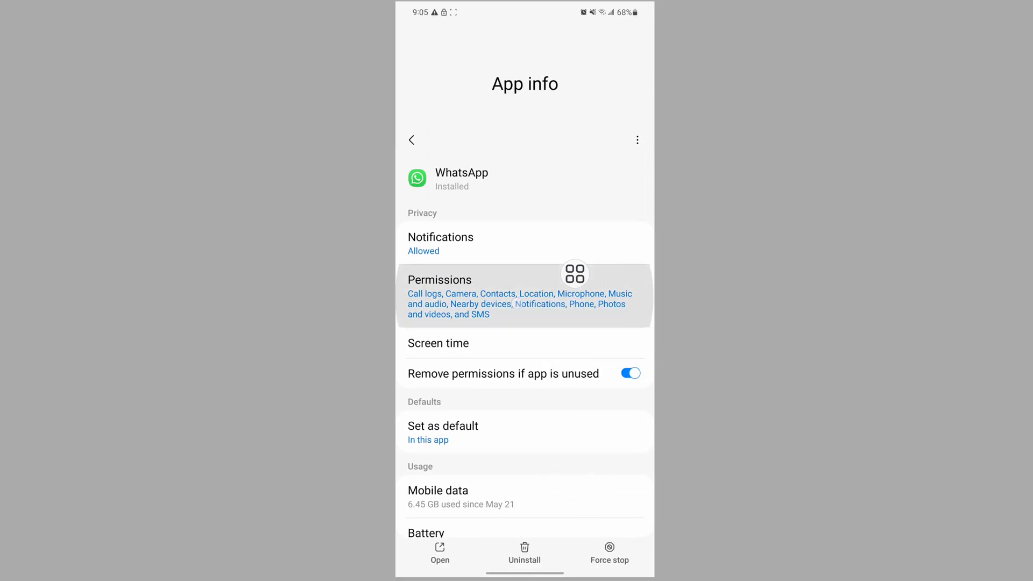
scroll(525, 323, "down", 5)
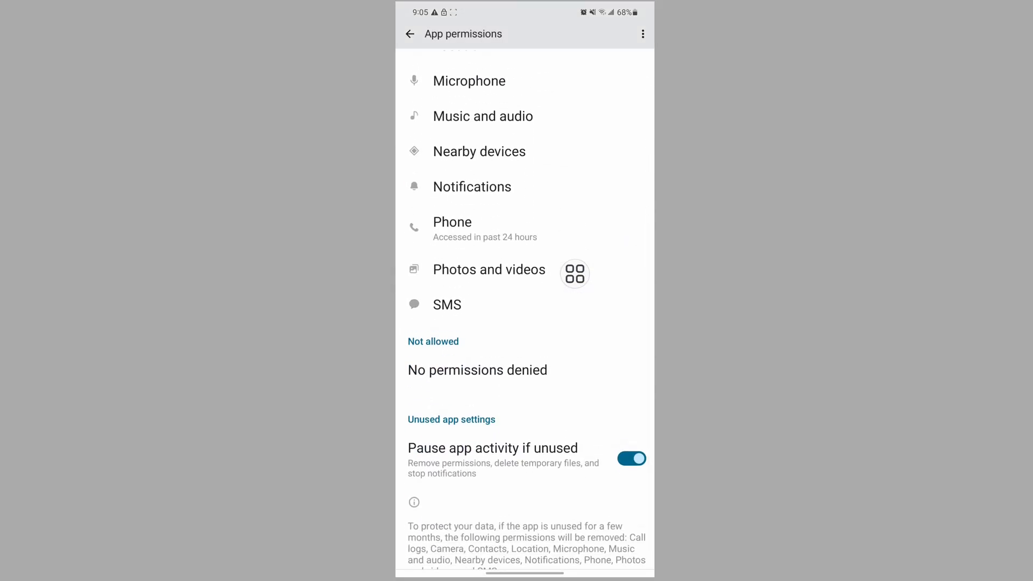
left_click_drag(525, 573, 525, 364)
left_click_drag(525, 485, 524, 243)
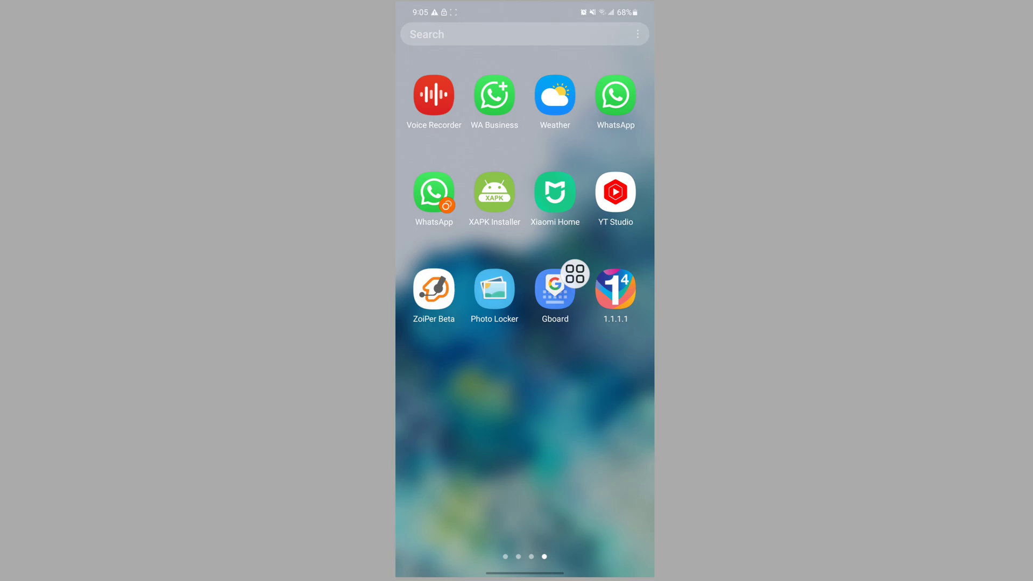
- Launch 1.1.1.1, pass the WARP introduction and accept the privacy terms
mouse_move(575, 275)
left_mouse_down()
mouse_move(619, 272)
mouse_move(622, 339)
left_mouse_up()
left_click(615, 288)
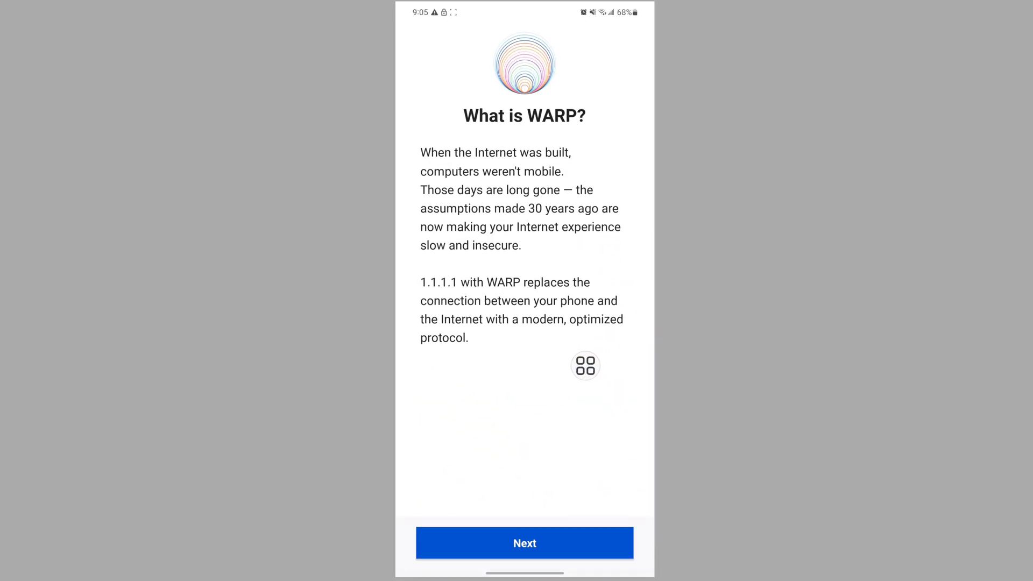
left_click_drag(585, 365, 568, 509)
left_click(525, 543)
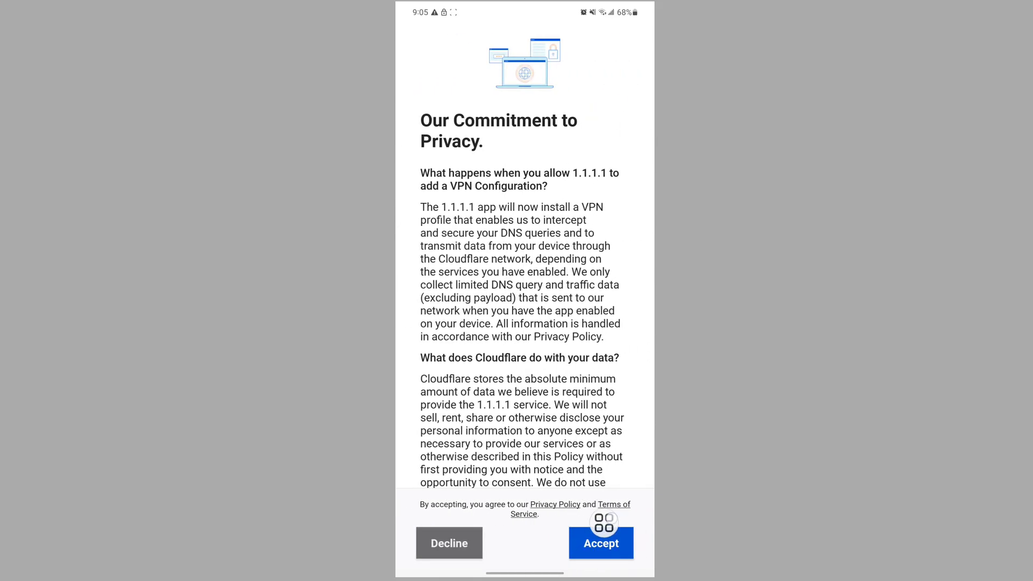
left_click(601, 543)
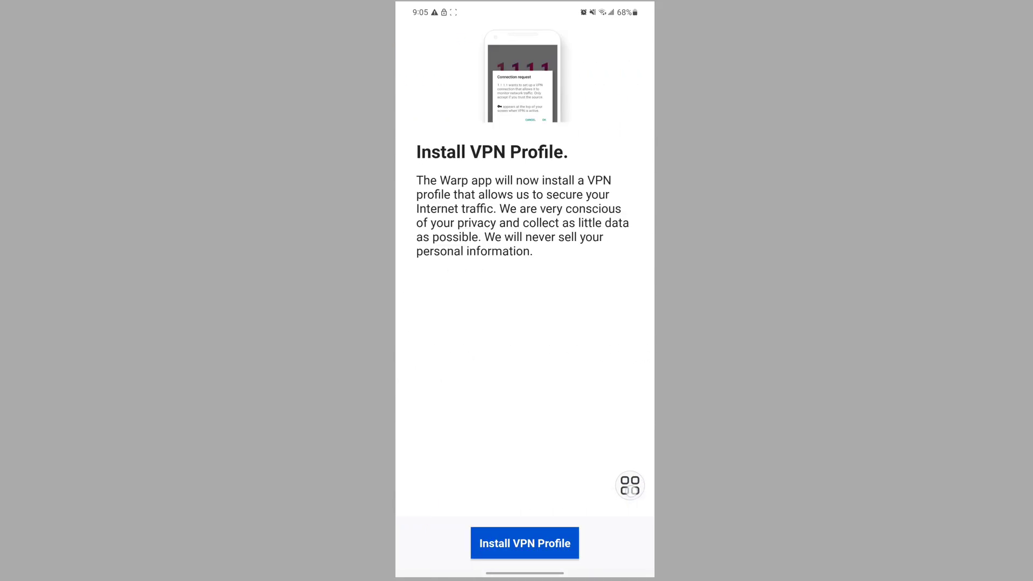
- Install the VPN profile, allow the connection request, skip notifications and switch WARP on
left_click(546, 542)
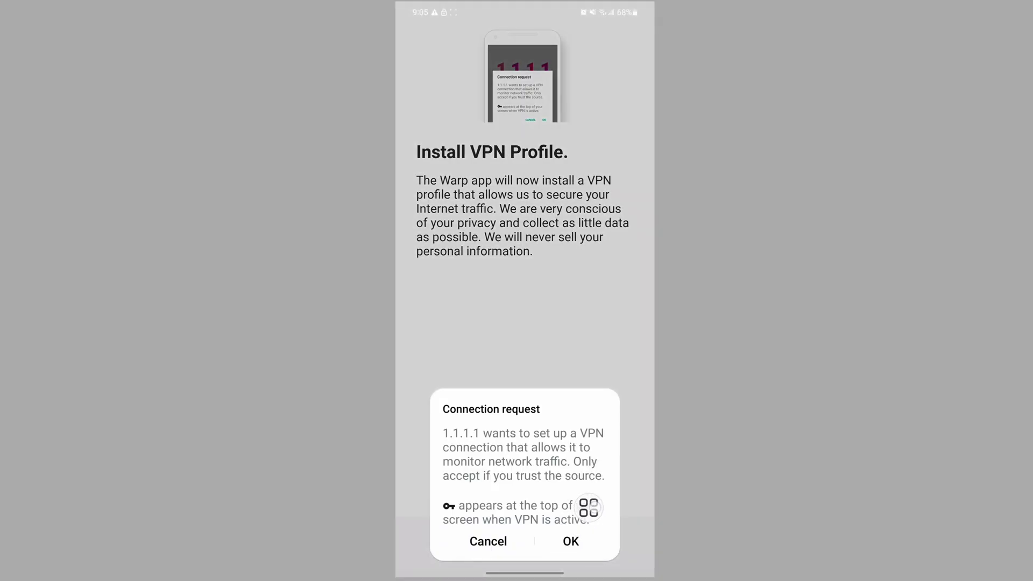
left_click(576, 540)
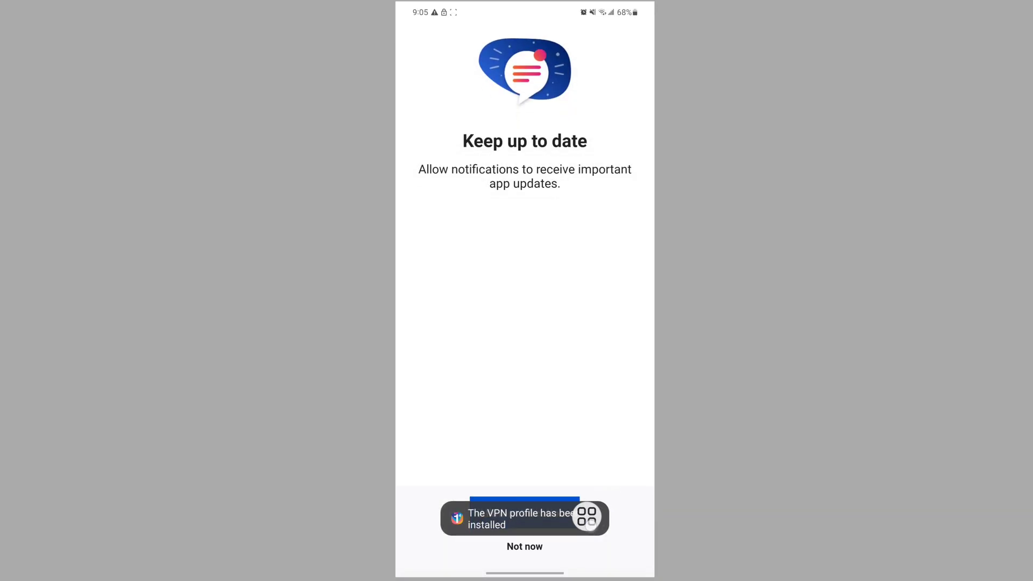
left_click(525, 546)
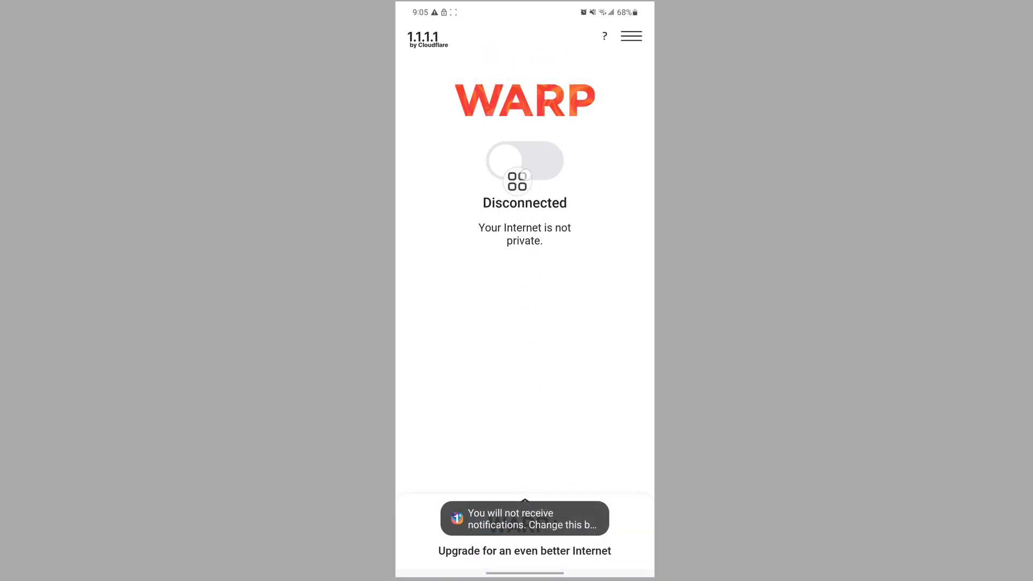
left_click(506, 159)
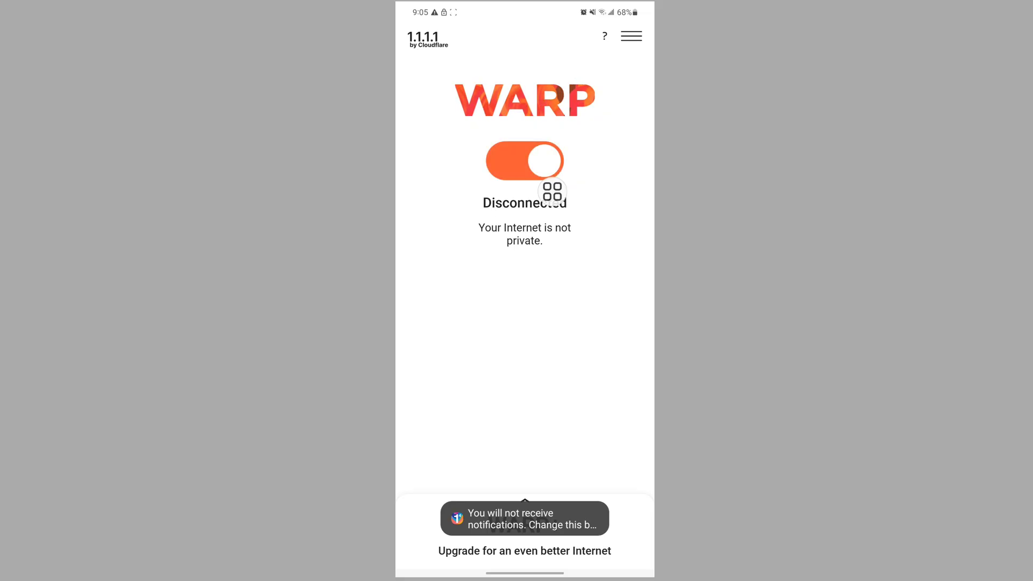
- Return home from WARP and launch WhatsApp from the app drawer
left_click_drag(524, 574, 525, 323)
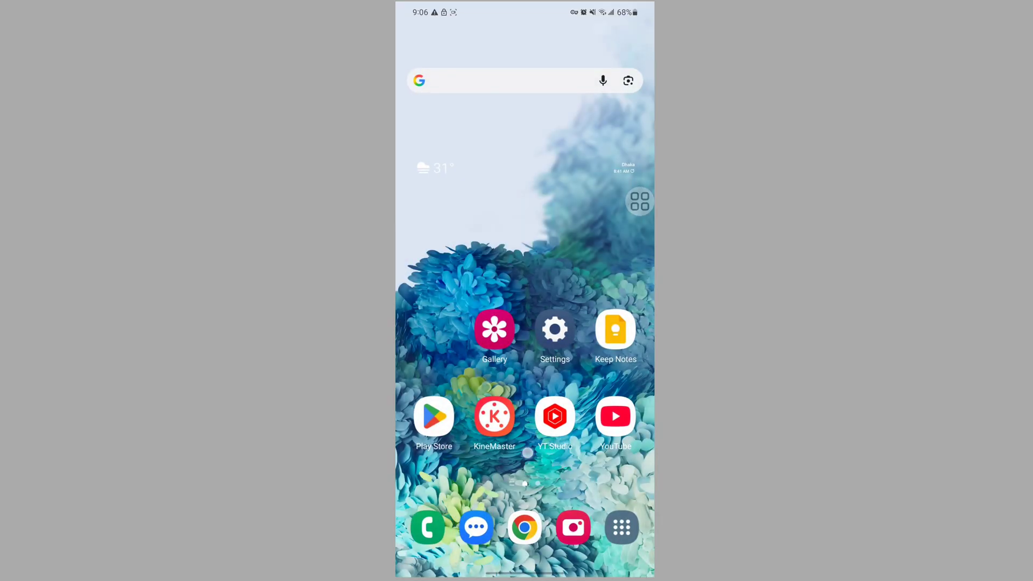
left_click_drag(525, 444, 524, 162)
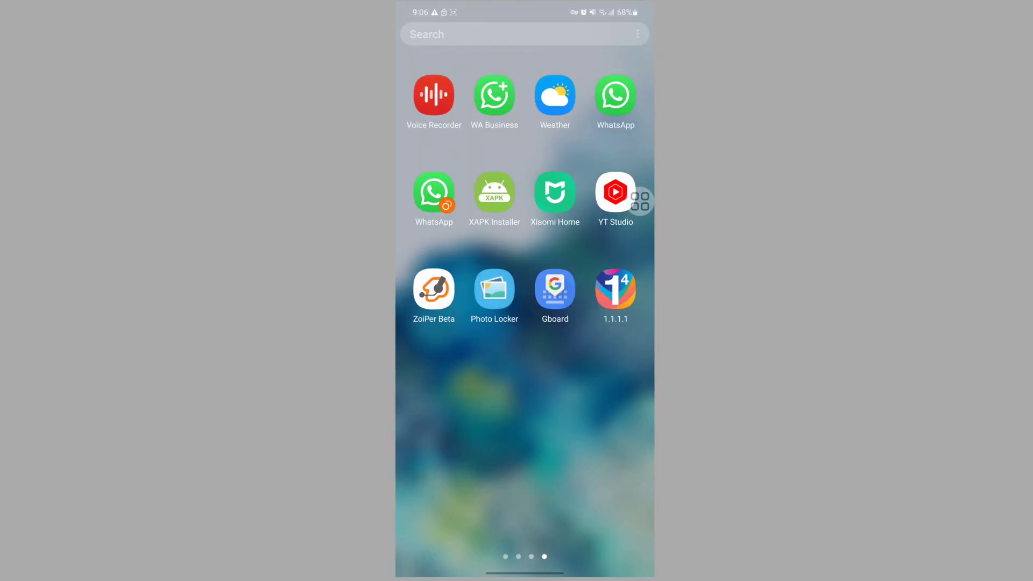
left_click(616, 95)
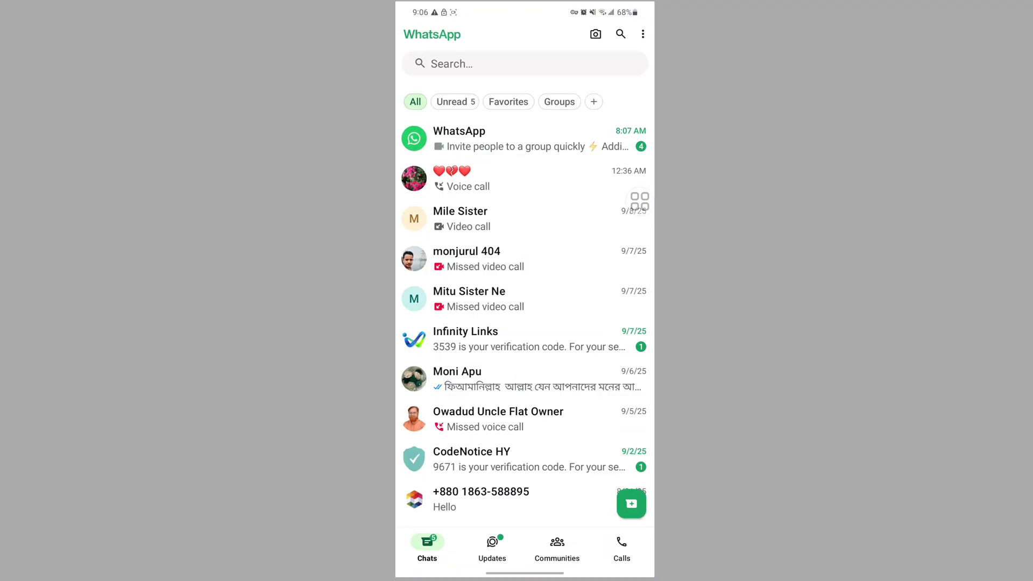
left_click_drag(512, 474, 511, 300)
- Send the gnome GIF from the GIF panel into the My (You) self-chat
left_click(516, 407)
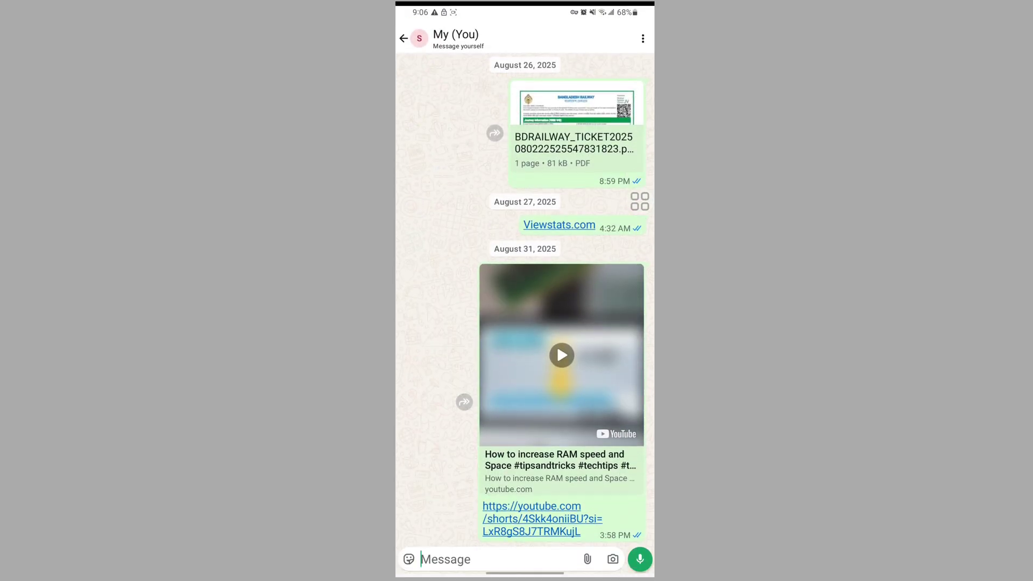
left_click(408, 555)
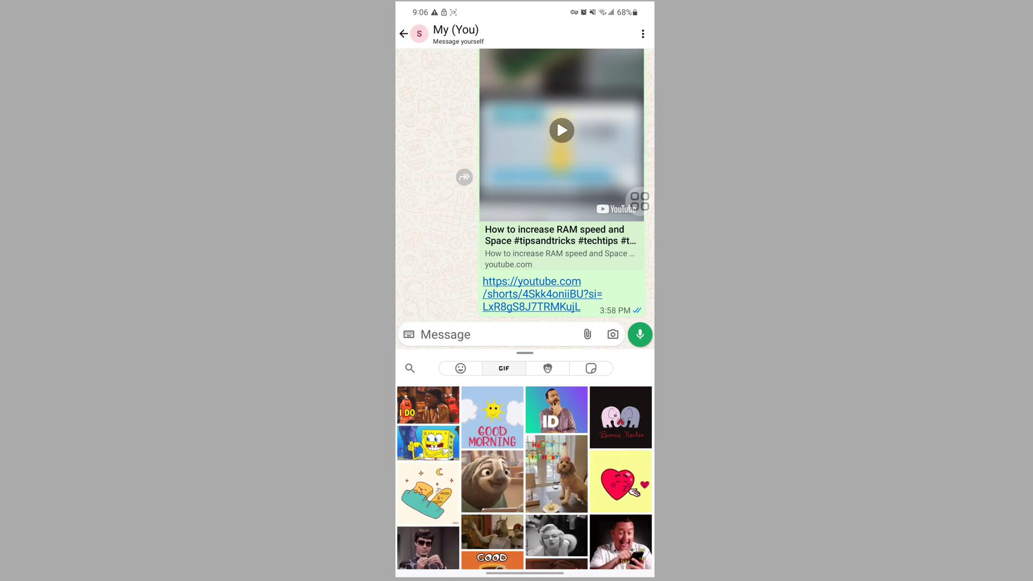
scroll(525, 477, "down", 5)
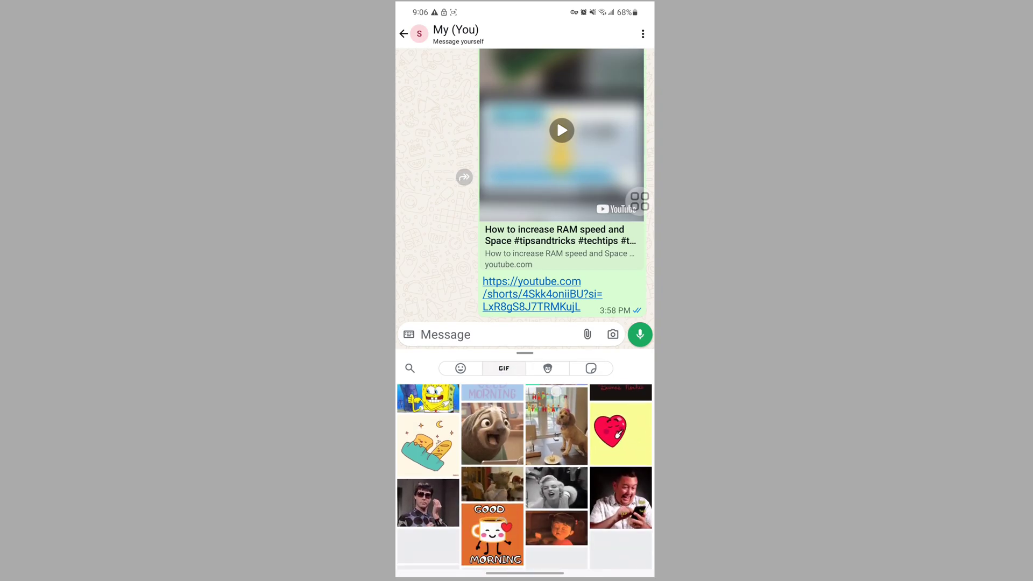
scroll(525, 477, "up", 5)
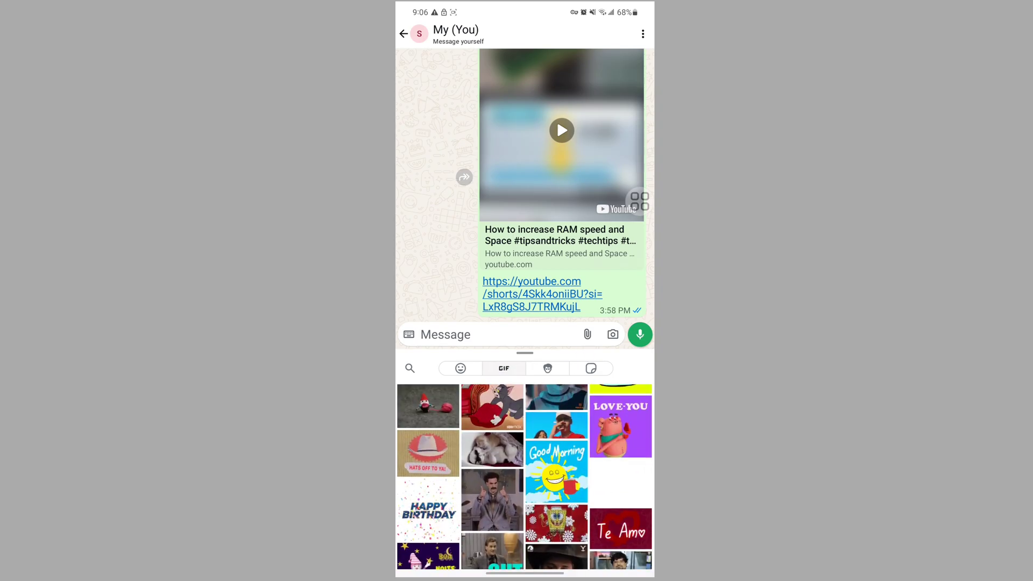
left_click(428, 410)
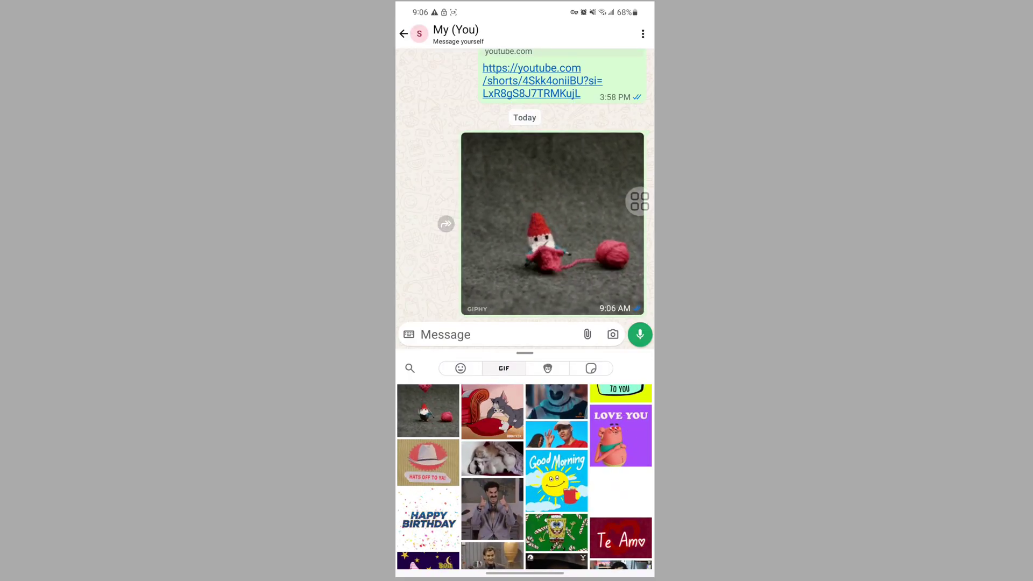
key("super")
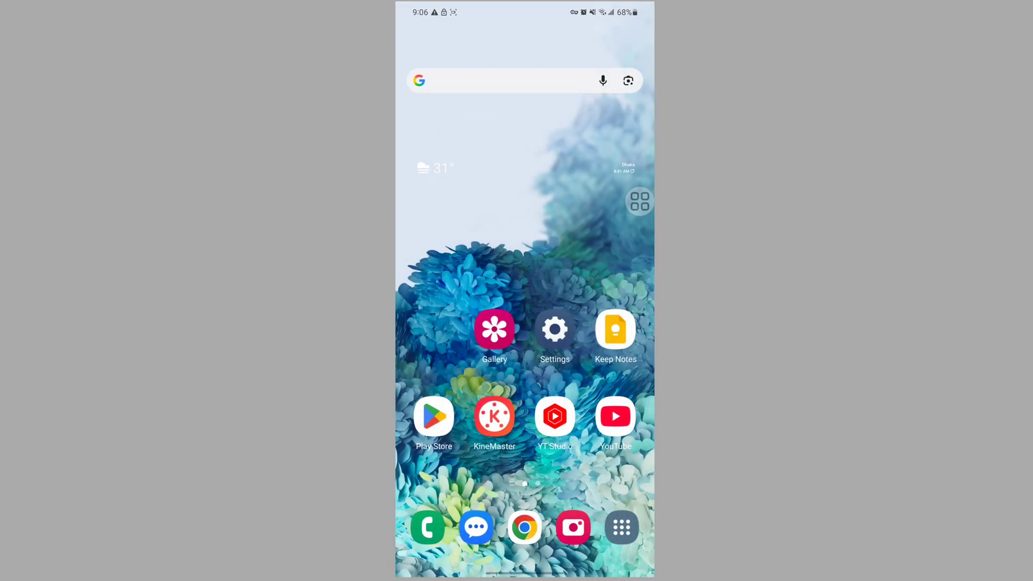